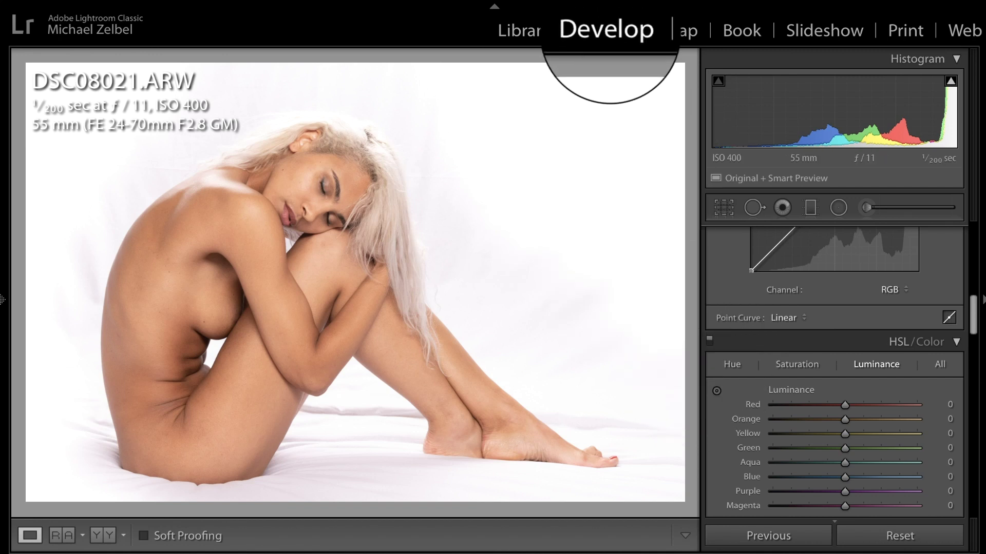
- Try the Orange Filter and Red Filter presets from the Classic - B&W Filter group, undoing each one
mouse_move(5, 299)
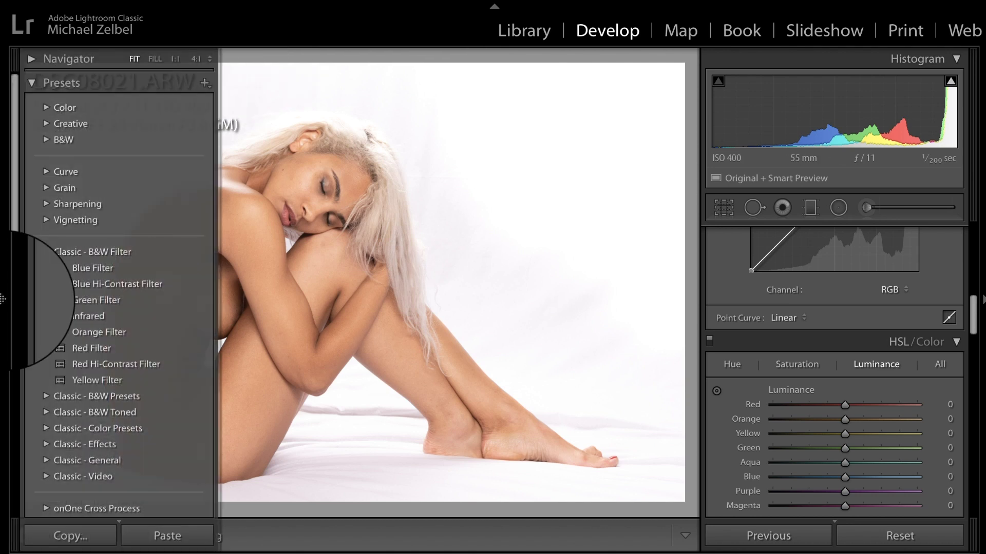
left_click(4, 299)
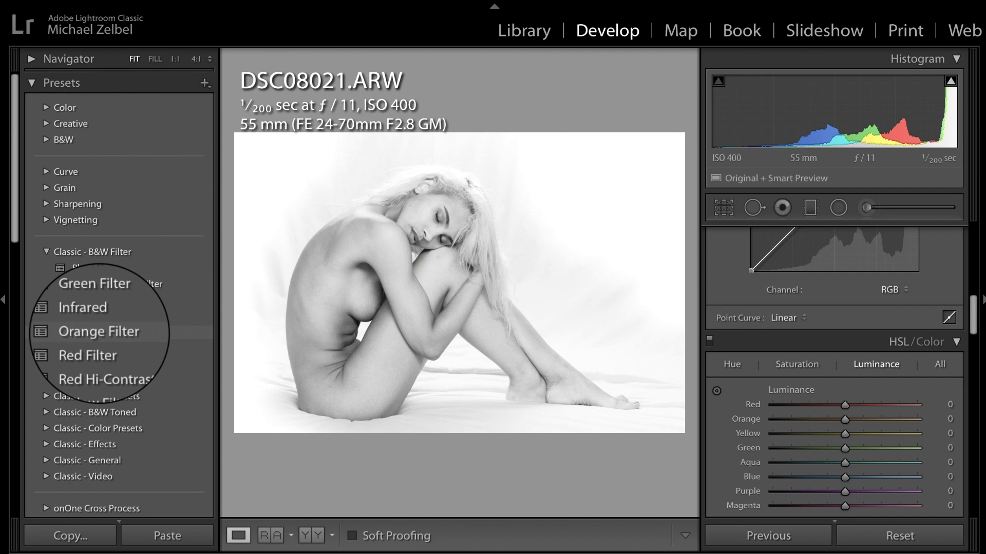
left_click(99, 332)
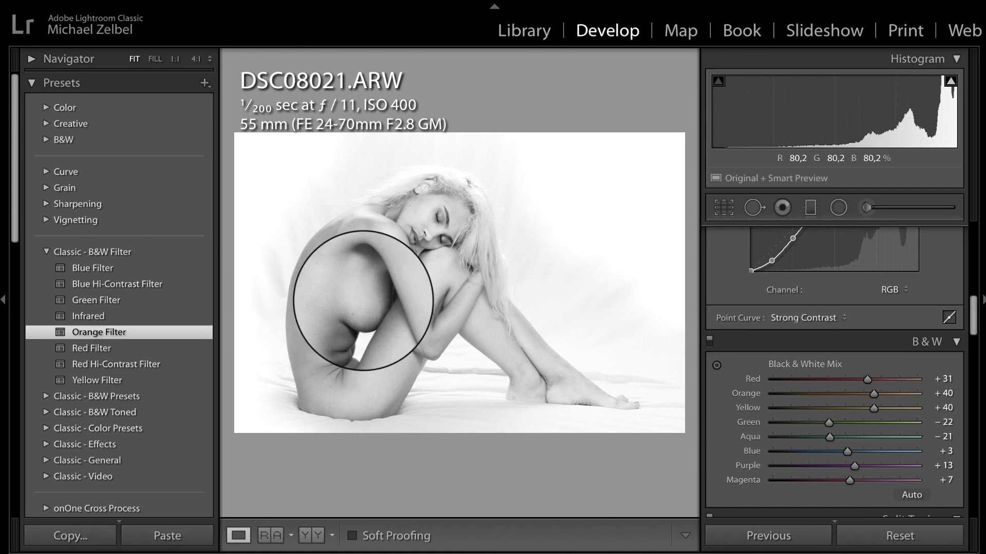
key("ctrl+z")
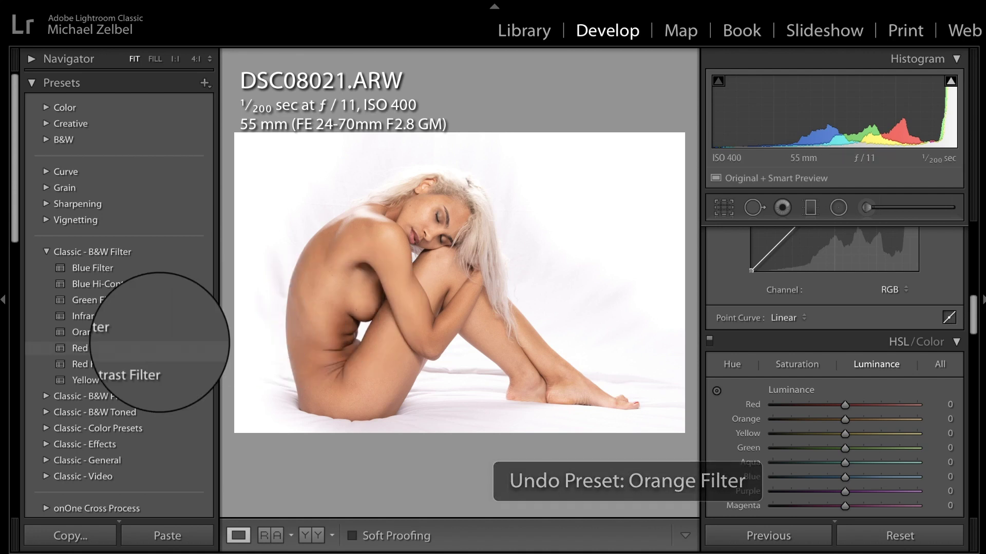
left_click(92, 348)
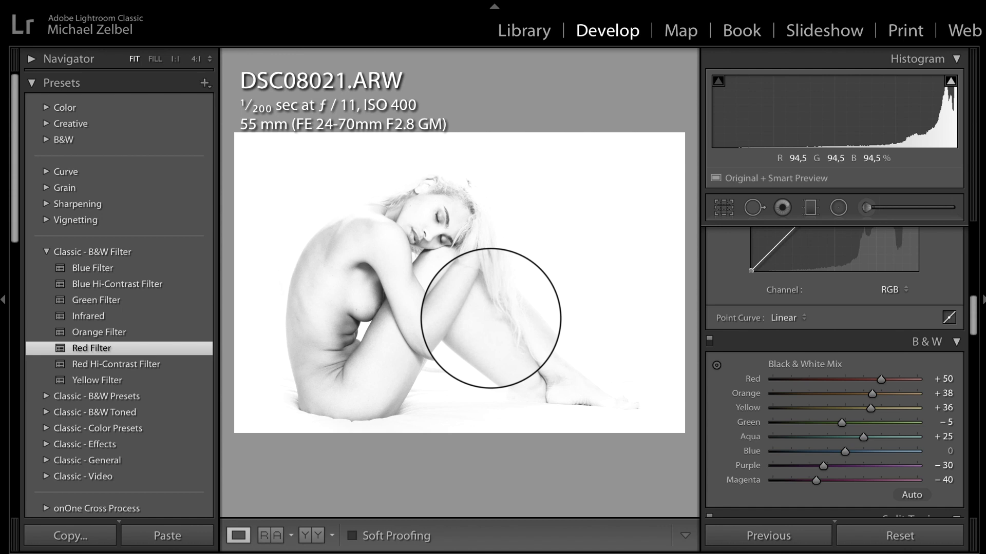
key("ctrl+z")
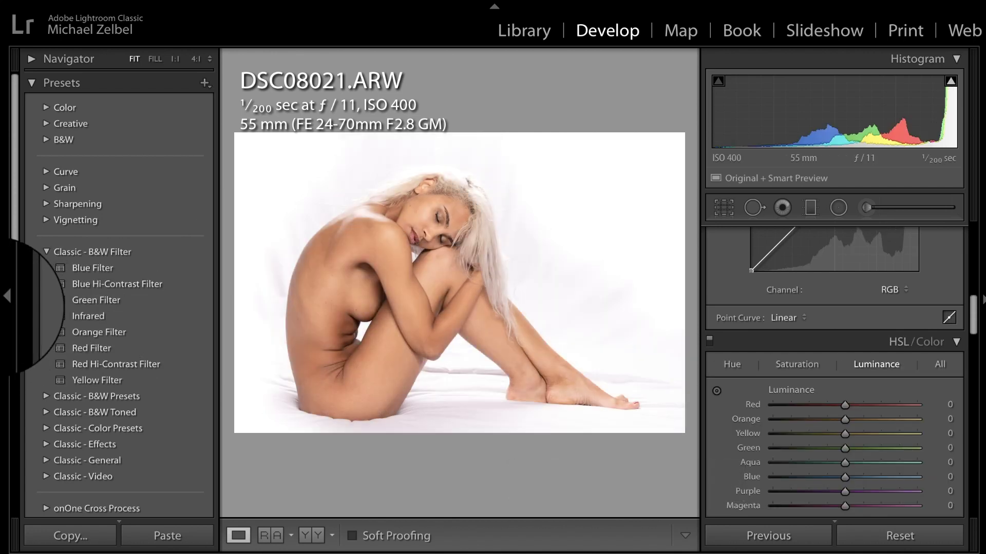
left_click(3, 300)
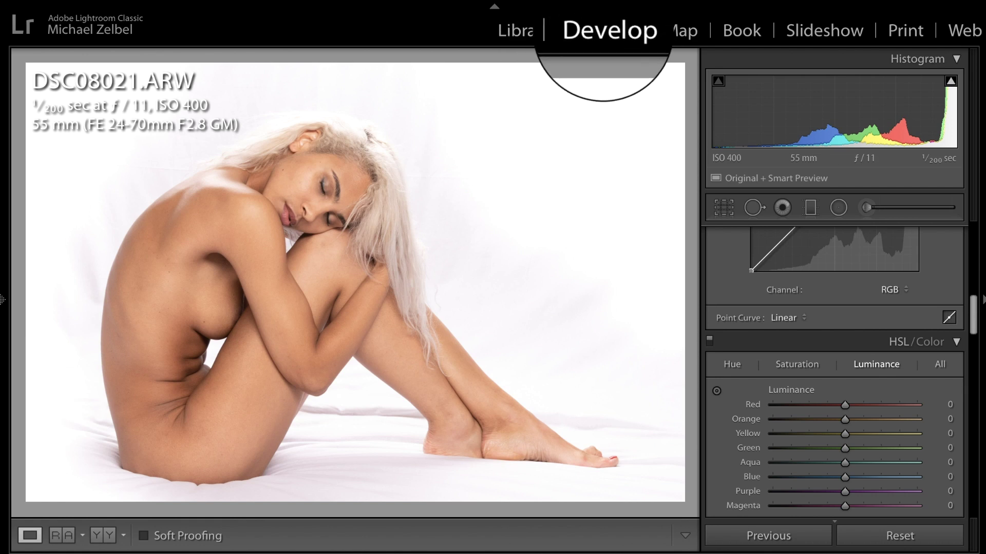
- Convert the photo to Black & White and brighten Orange to +51 in the Black & White Mix
scroll(883, 293, "up", 5)
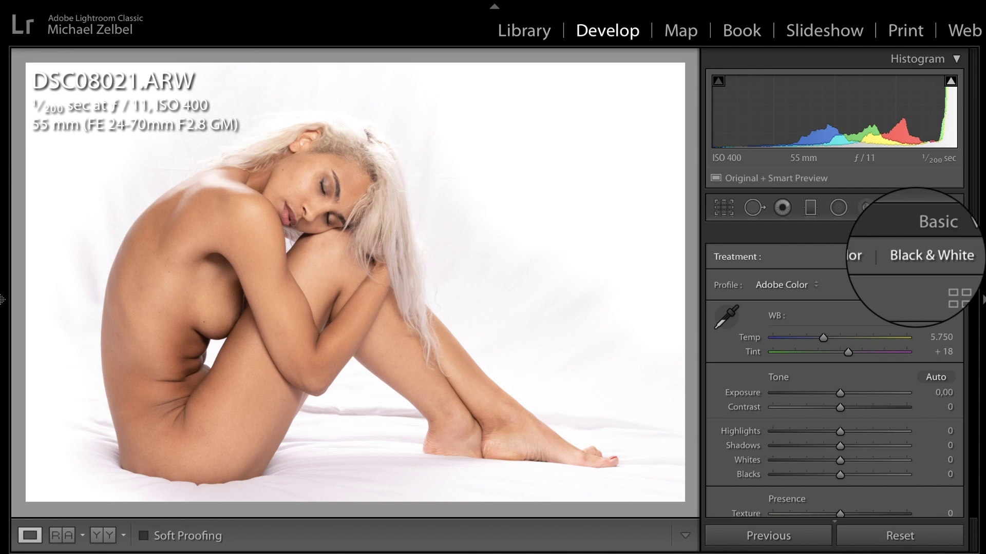
left_click(915, 257)
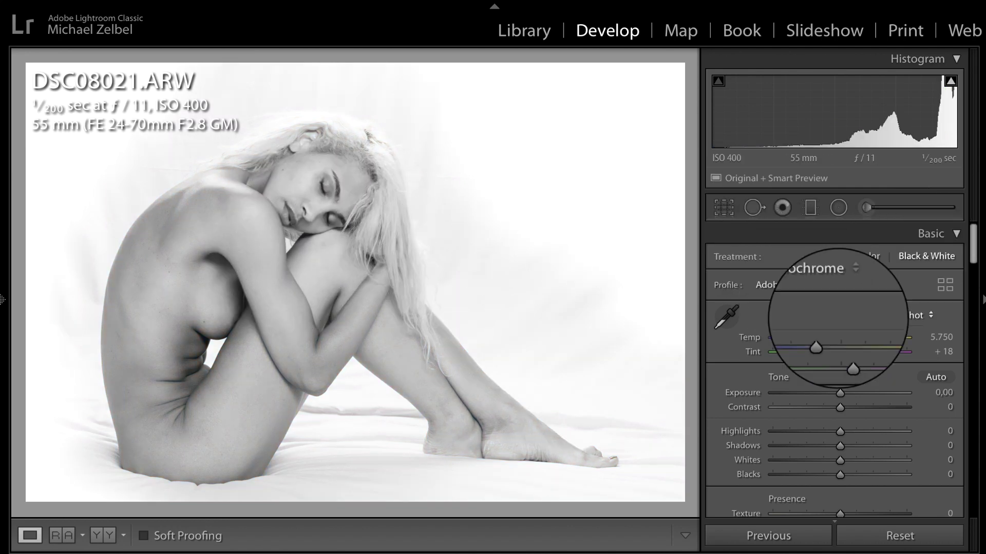
scroll(836, 352, "down", 8)
scroll(845, 351, "down", 6)
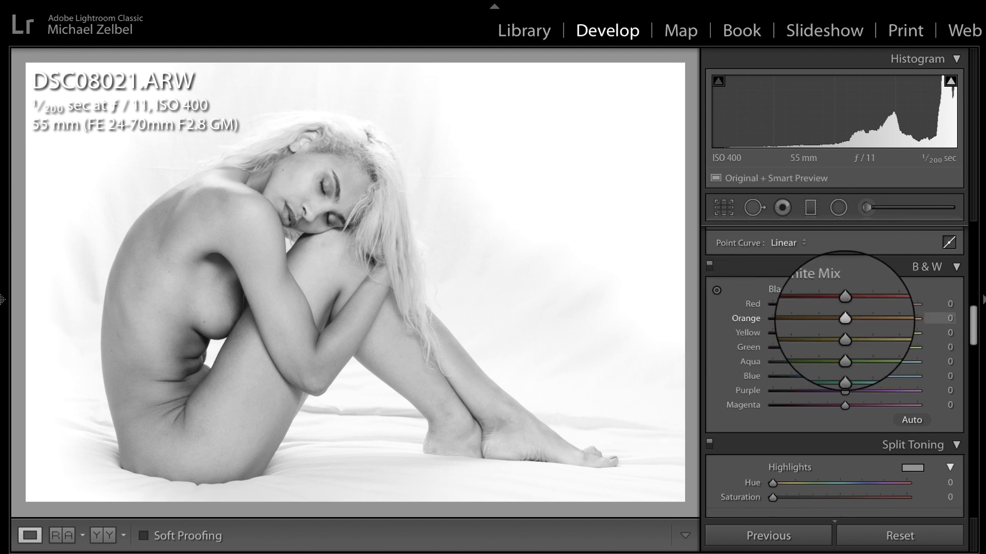
left_click_drag(845, 318, 893, 320)
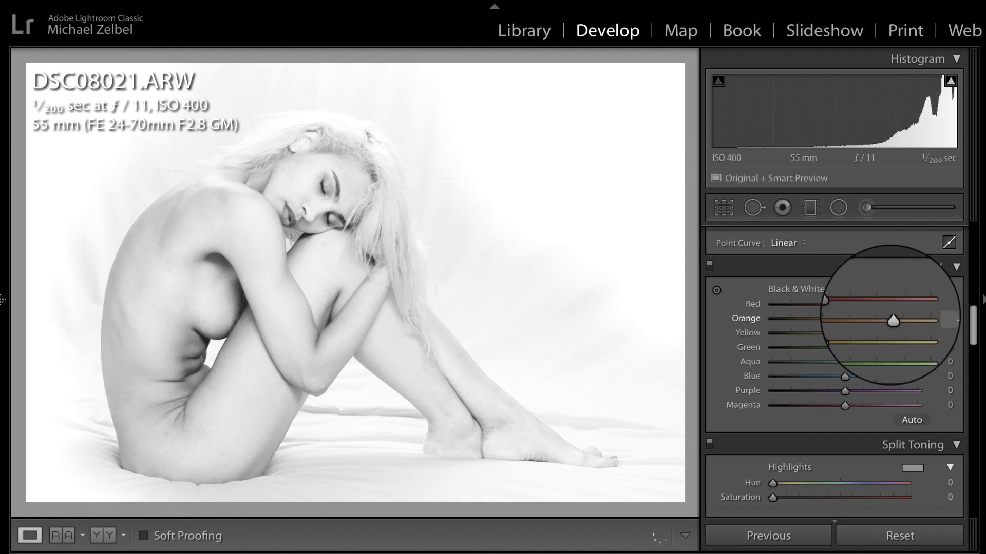
left_click_drag(892, 321, 888, 321)
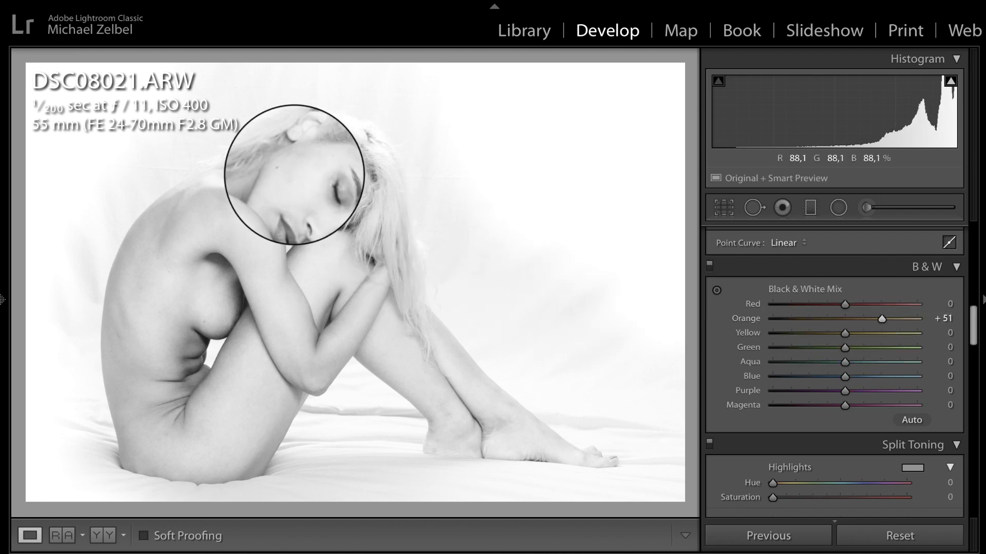
- Zoom in on the face and undo the Orange adjustments and the black-and-white conversion
left_click(294, 175)
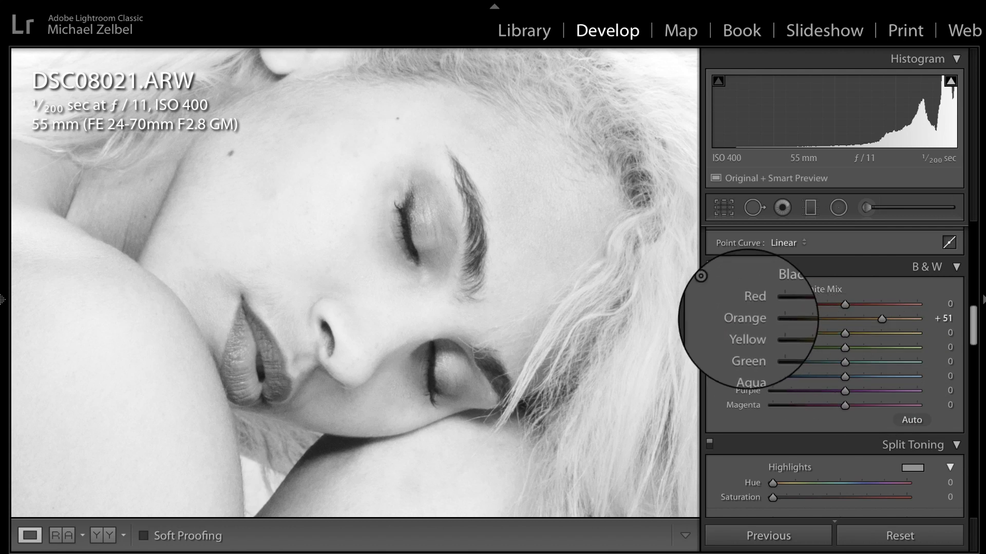
key("ctrl+z")
key("ctrl+z")
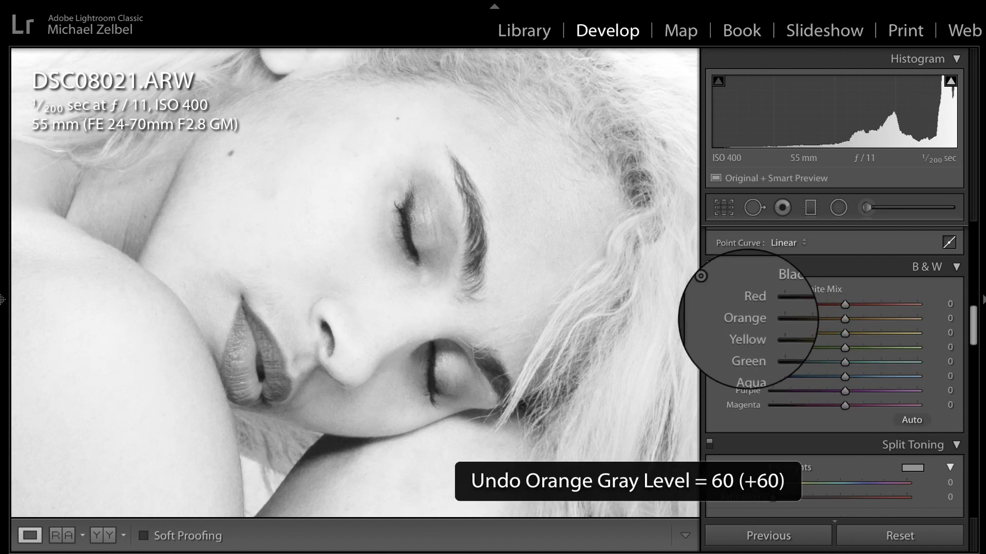
key("ctrl+z")
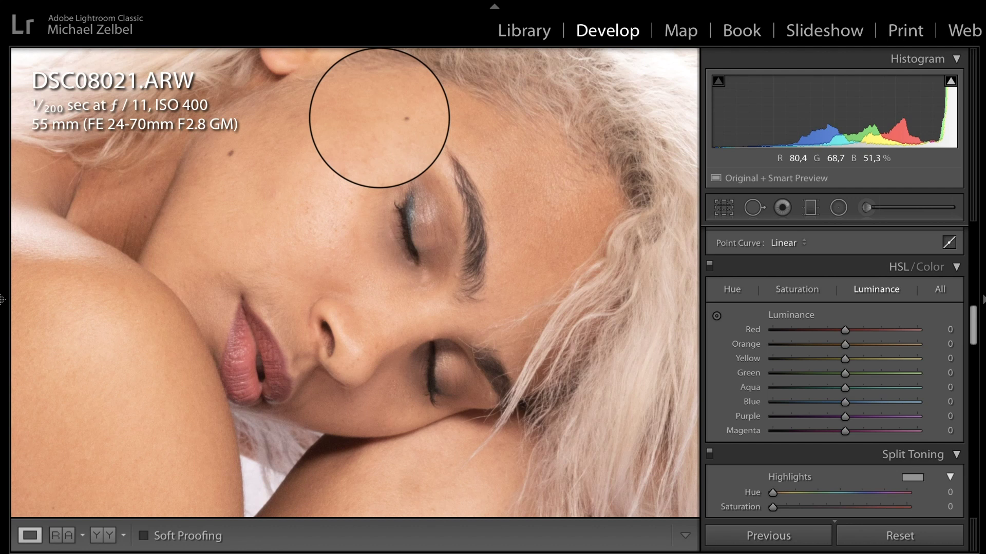
left_click(378, 118)
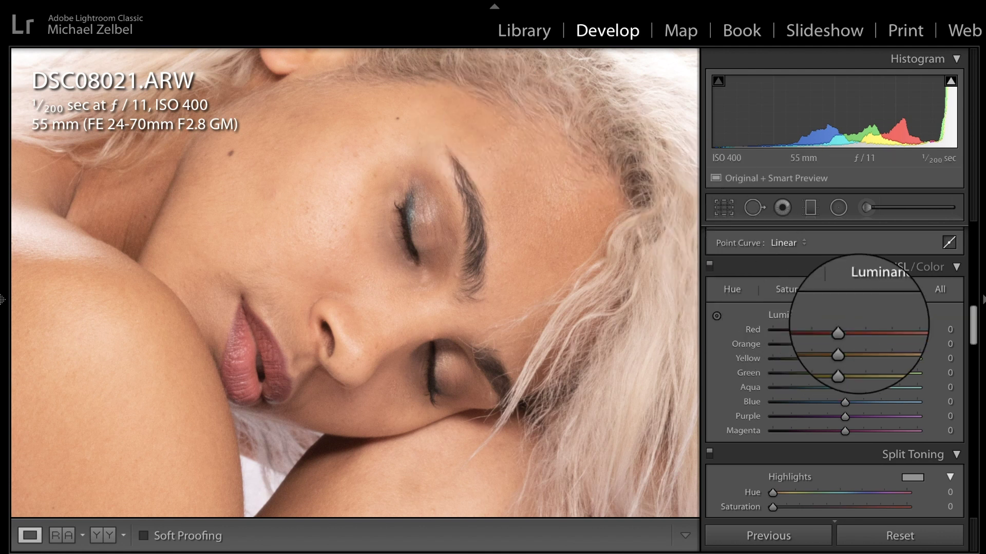
- Convert the photo to Black & White and set Orange to +47 and Red to +88 in the mix
scroll(842, 308, "up", 5)
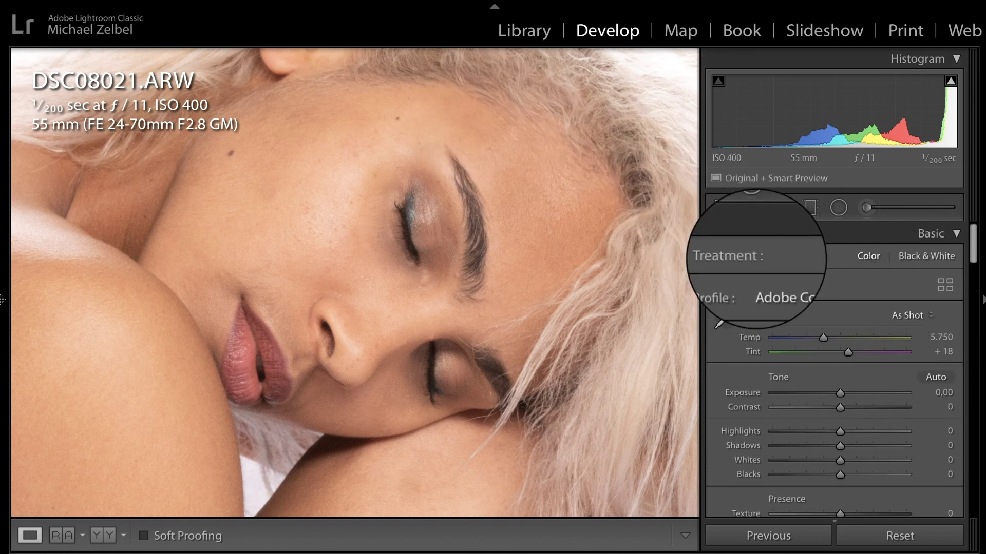
left_click(926, 257)
scroll(913, 356, "down", 8)
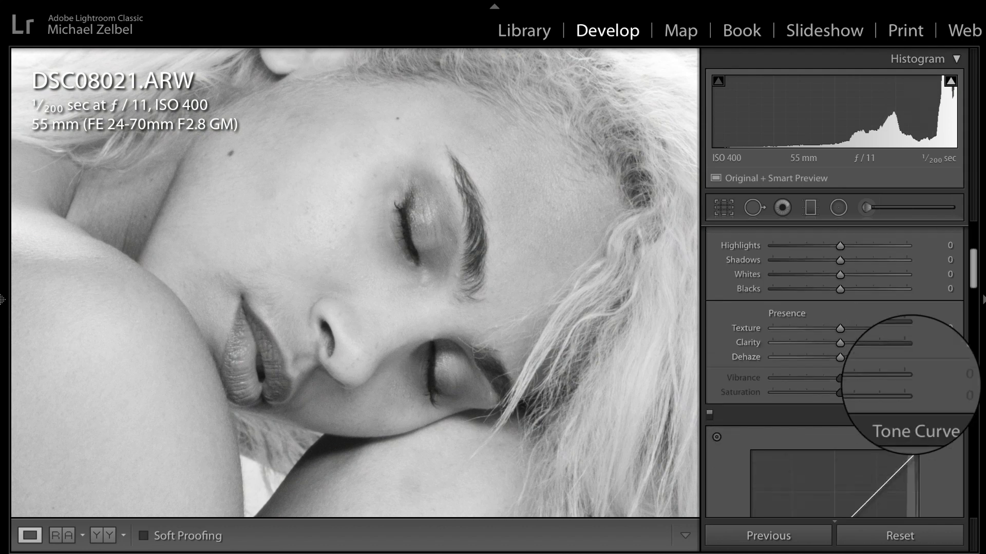
scroll(911, 385, "down", 5)
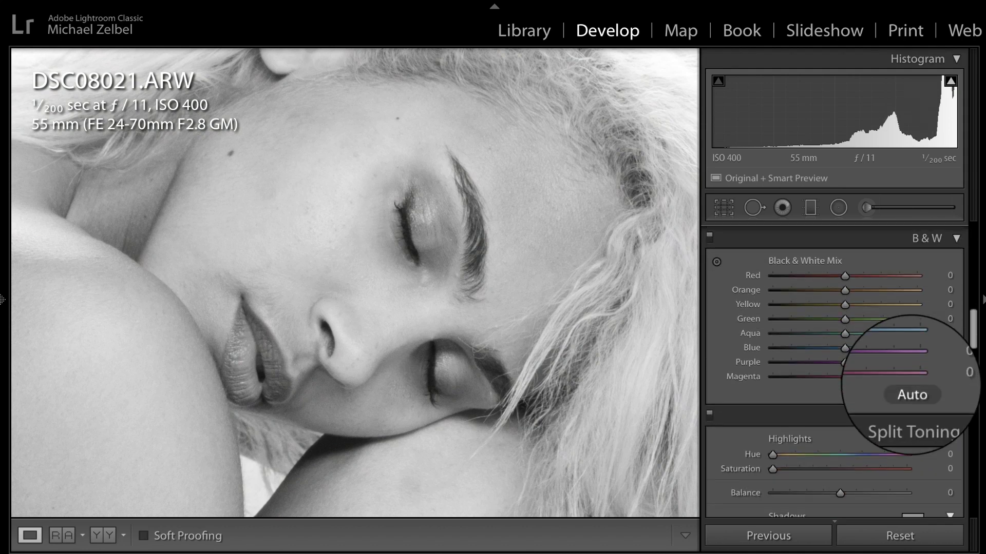
left_click_drag(845, 290, 879, 291)
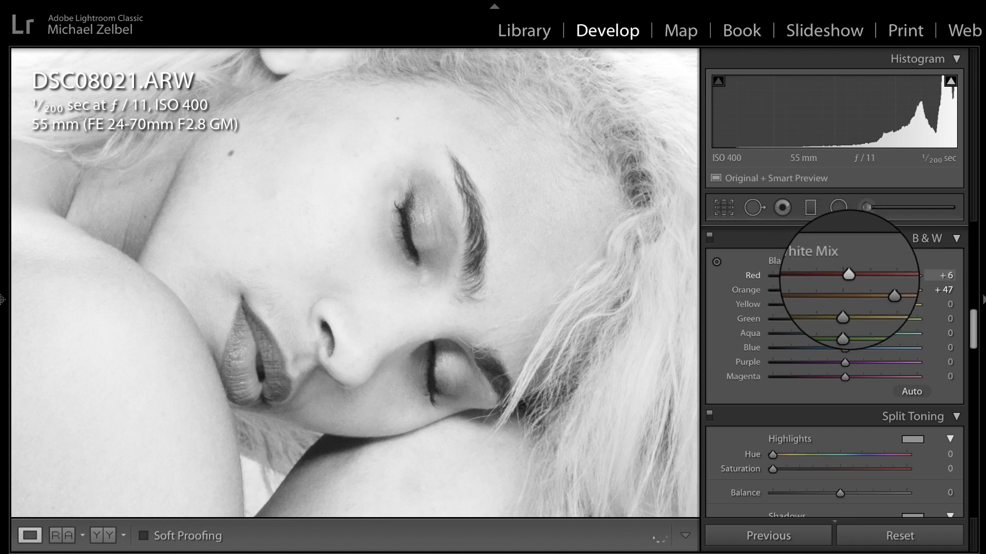
left_click_drag(845, 275, 911, 275)
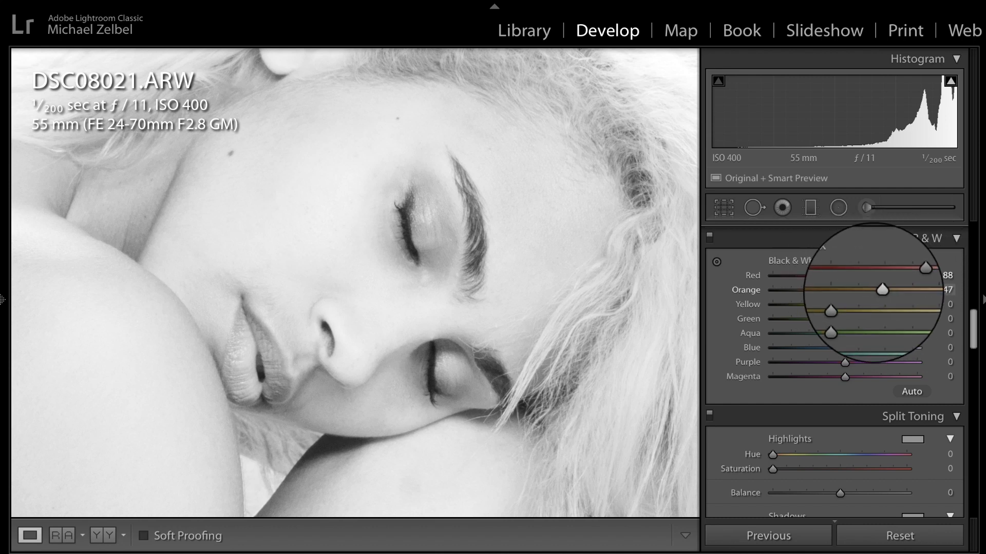
left_click(235, 308)
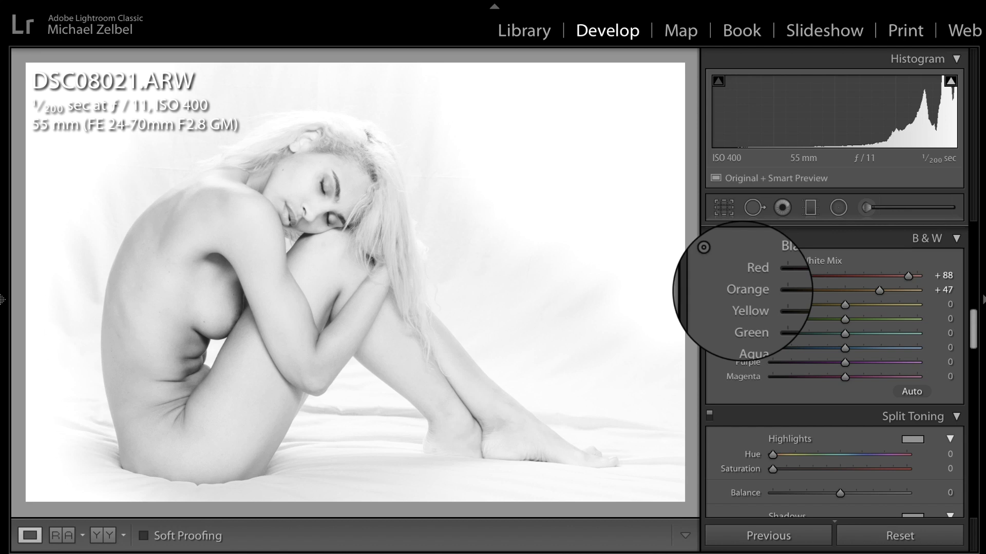
- Open the next high-key photo, zoom in on the knee and bring the HSL luminance controls into view
key("Right")
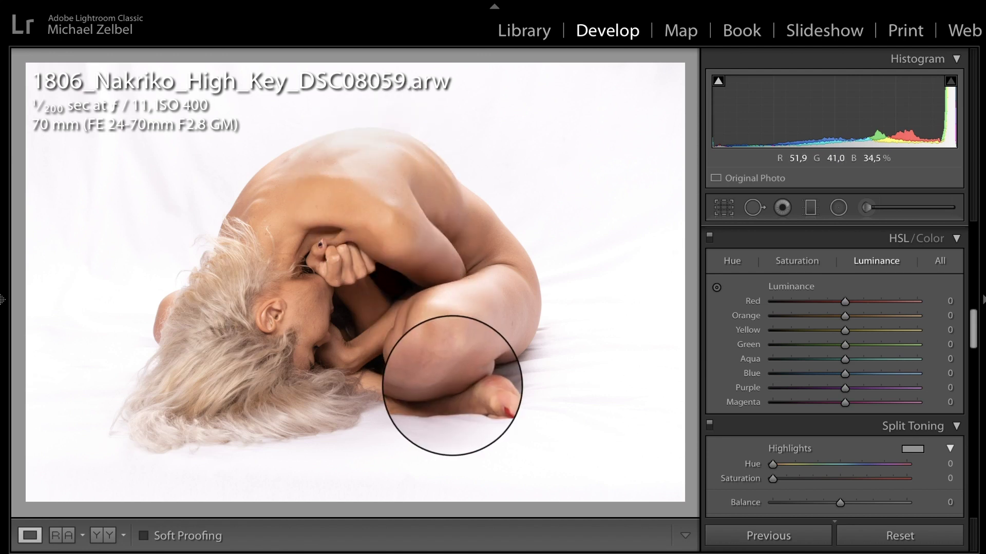
left_click(415, 349)
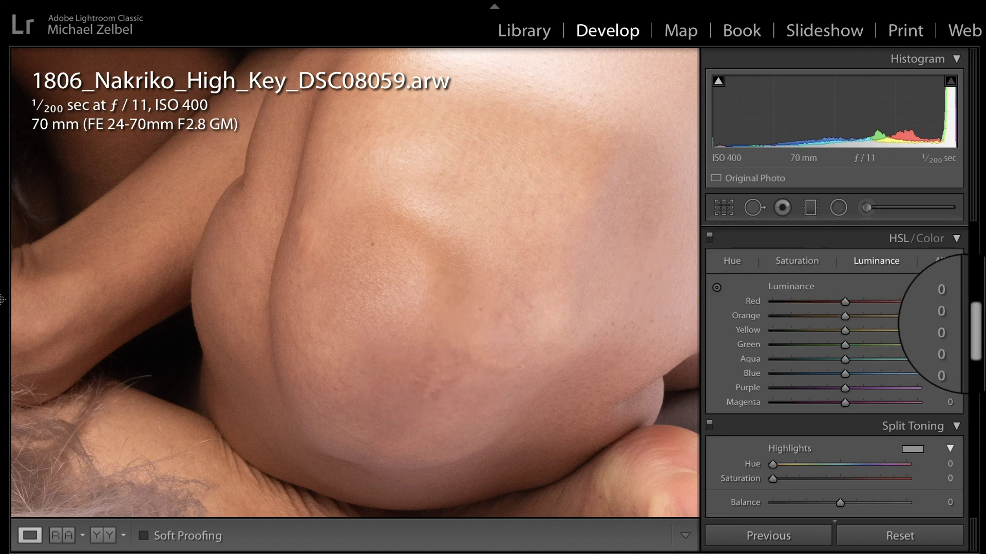
scroll(937, 328, "up", 10)
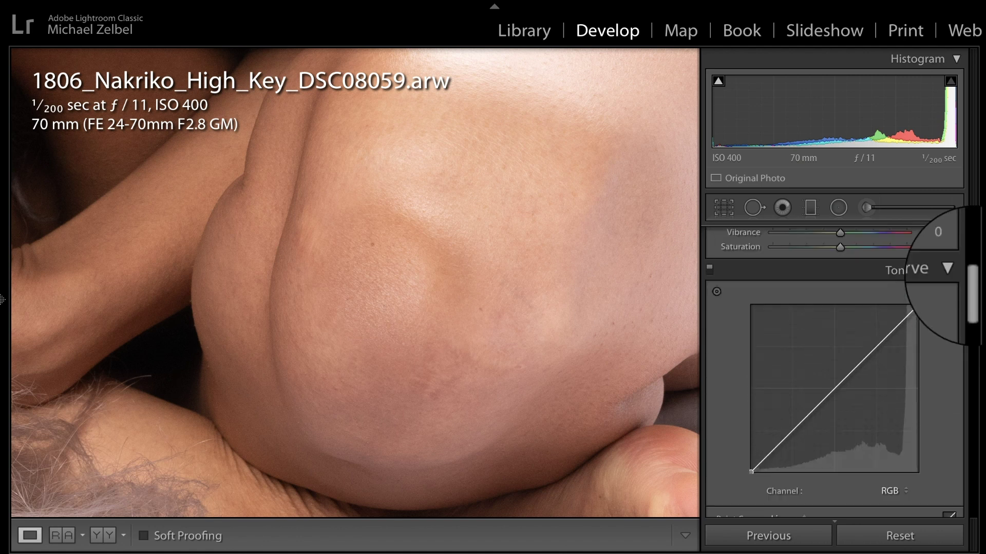
scroll(950, 328, "down", 15)
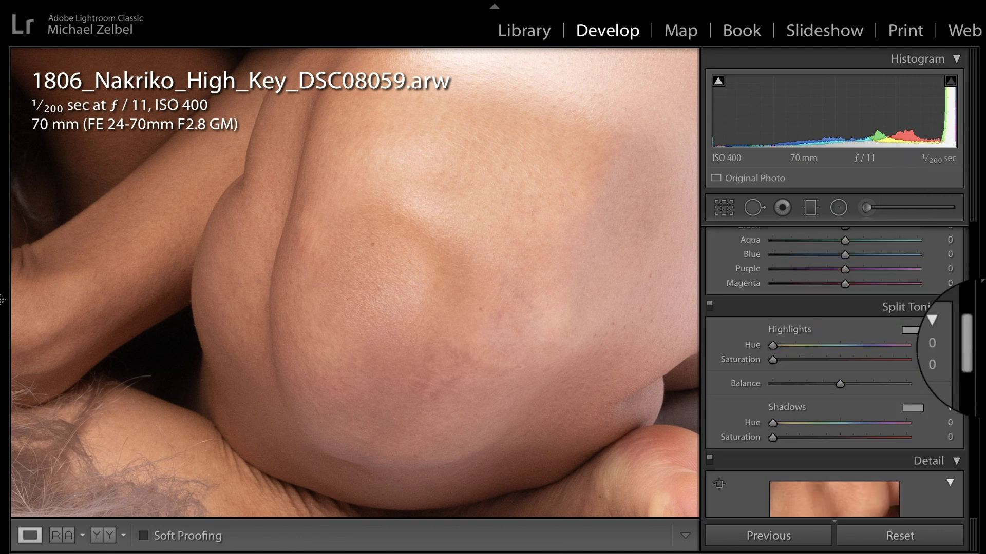
scroll(955, 329, "up", 5)
scroll(952, 328, "up", 1)
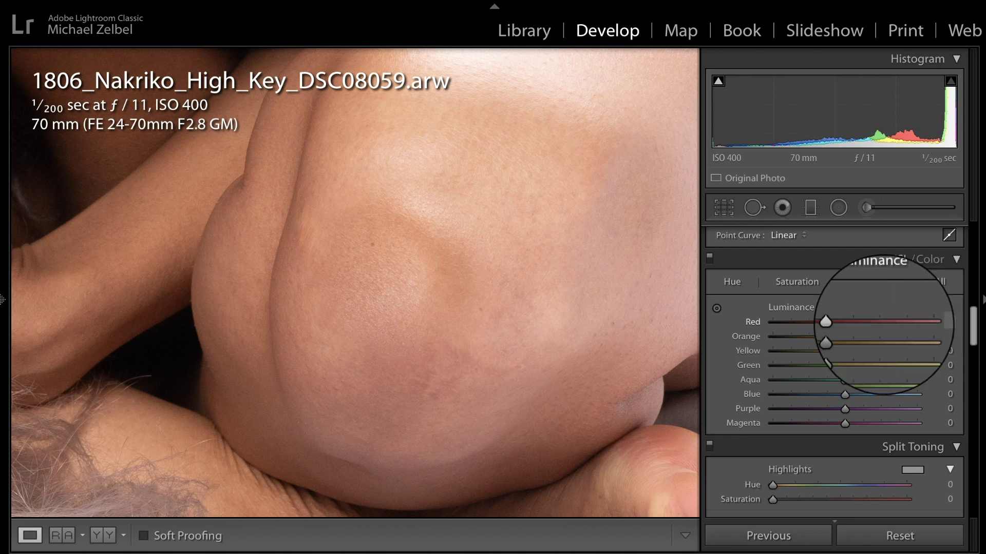
- Adjust the skin luminance with the targeted adjustment tool on the knee, ending at Red -9 and Orange +5
left_click(716, 307)
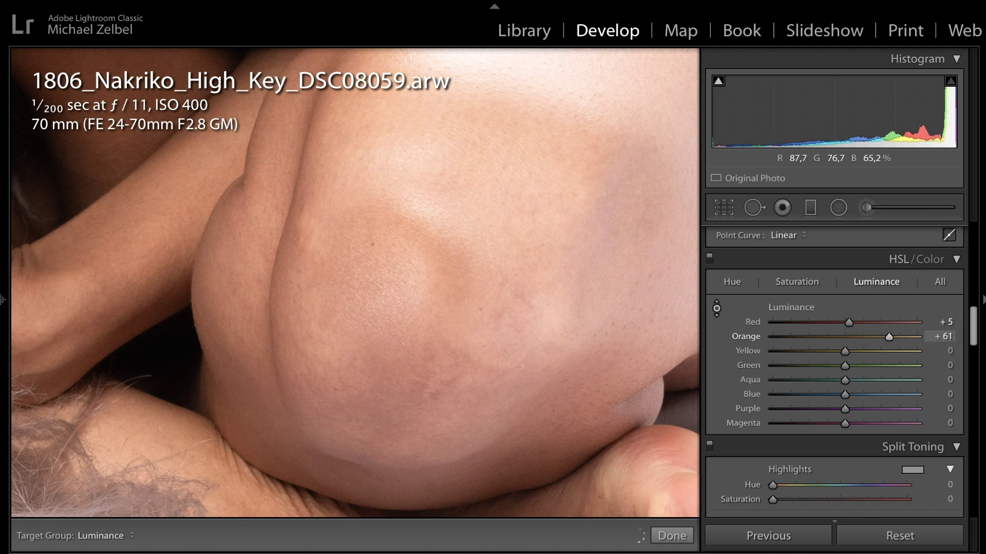
left_click_drag(355, 282, 355, 241)
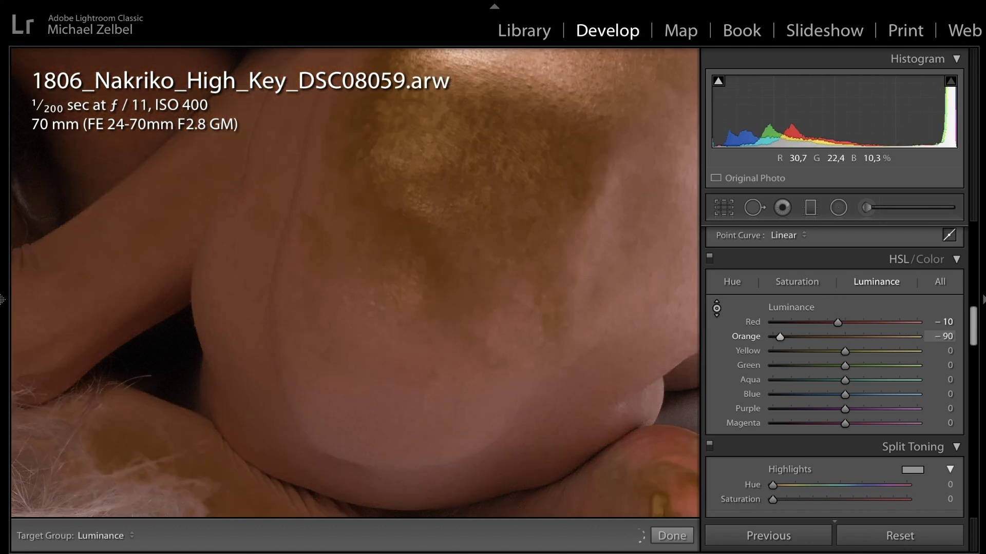
mouse_move(355, 282)
left_mouse_down()
mouse_move(355, 236)
mouse_move(355, 280)
left_mouse_up()
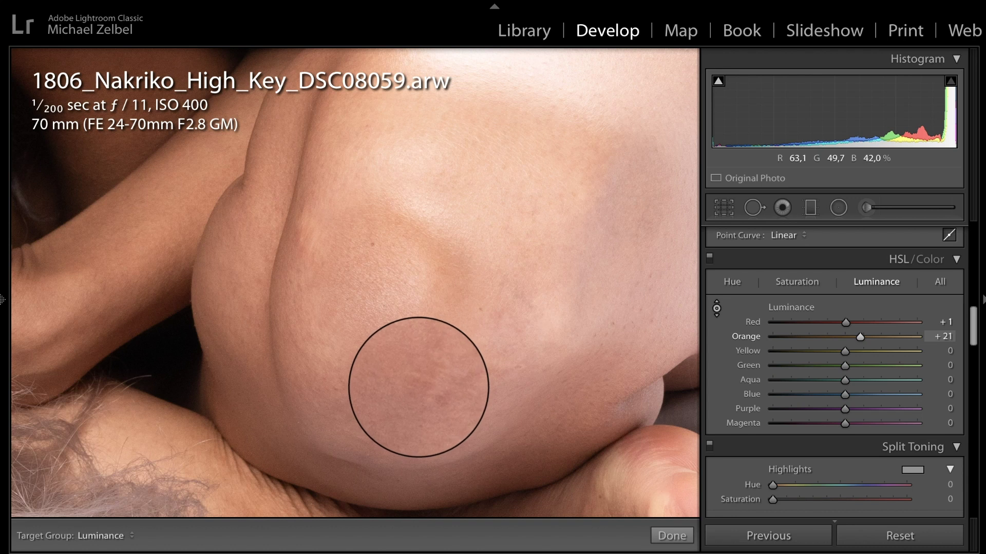
left_click_drag(419, 387, 419, 418)
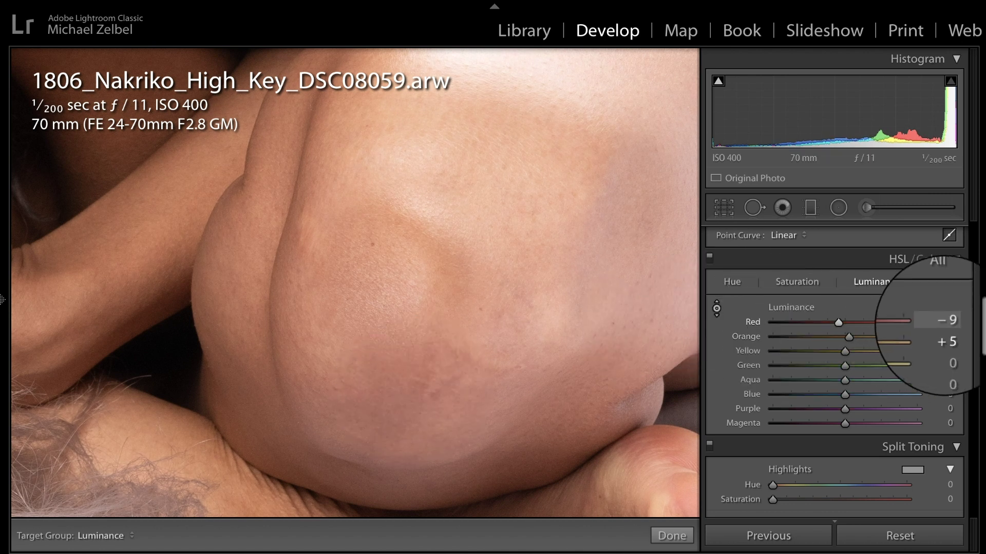
- Convert the photo to Black & White and brighten the skin with the targeted adjustment tool to Red +82 and Orange +100
scroll(834, 360, "up", 10)
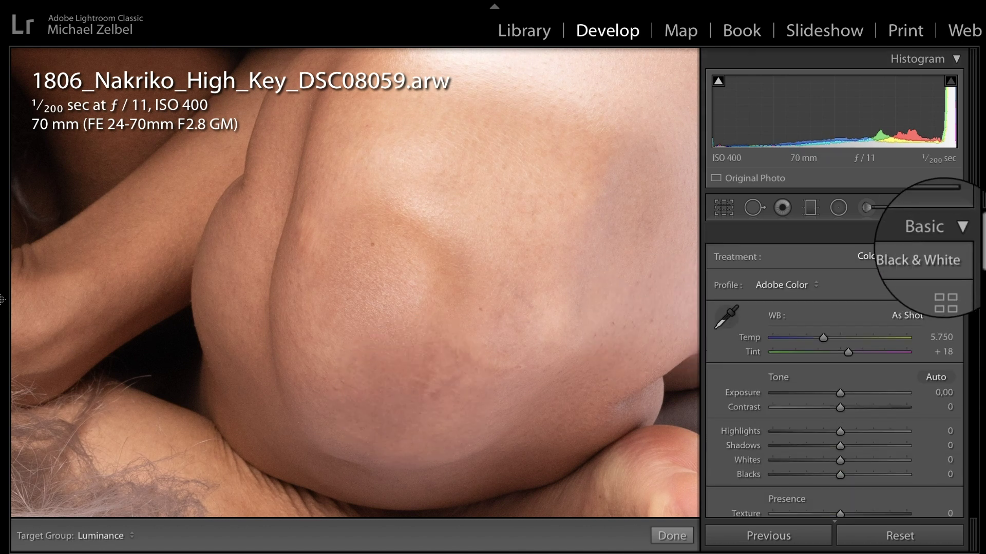
key("v")
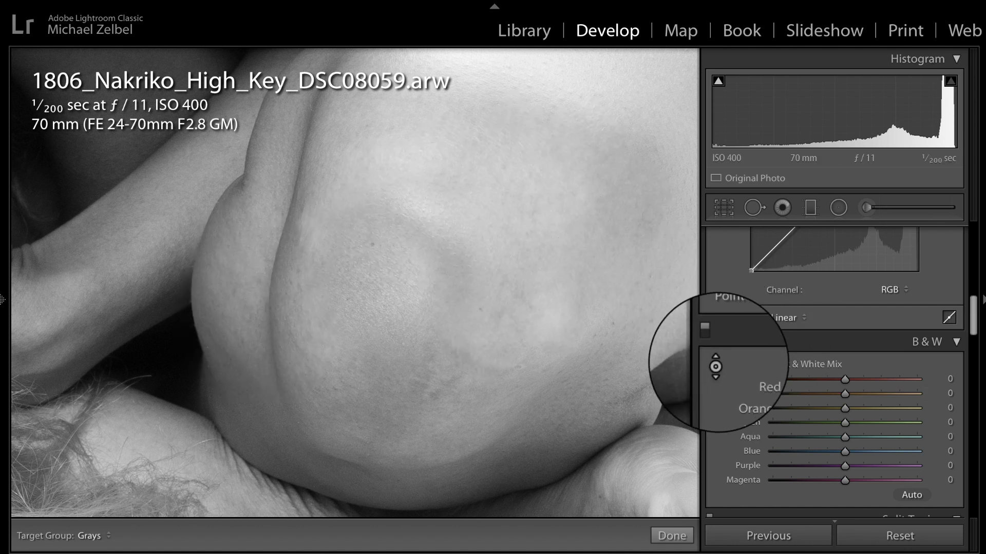
left_click(716, 365)
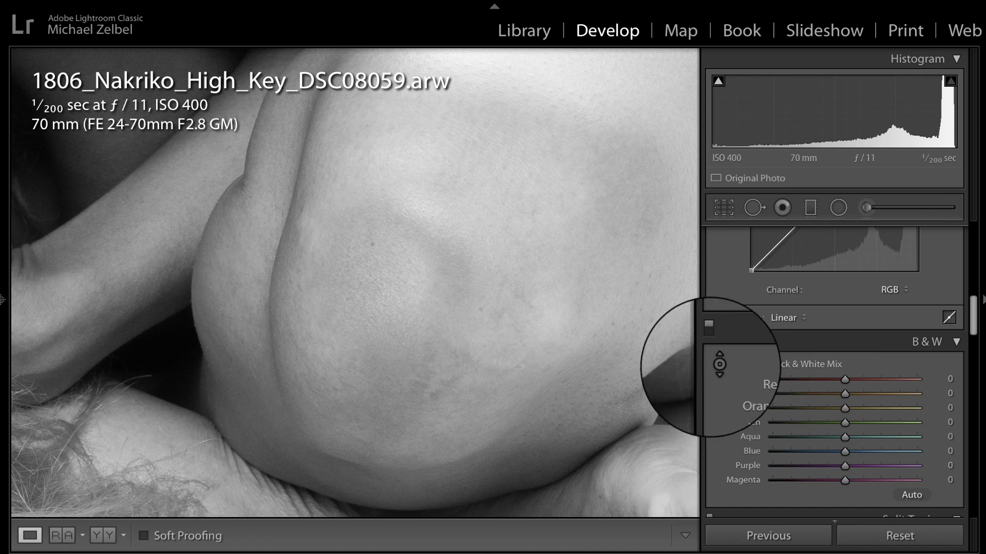
left_click(716, 366)
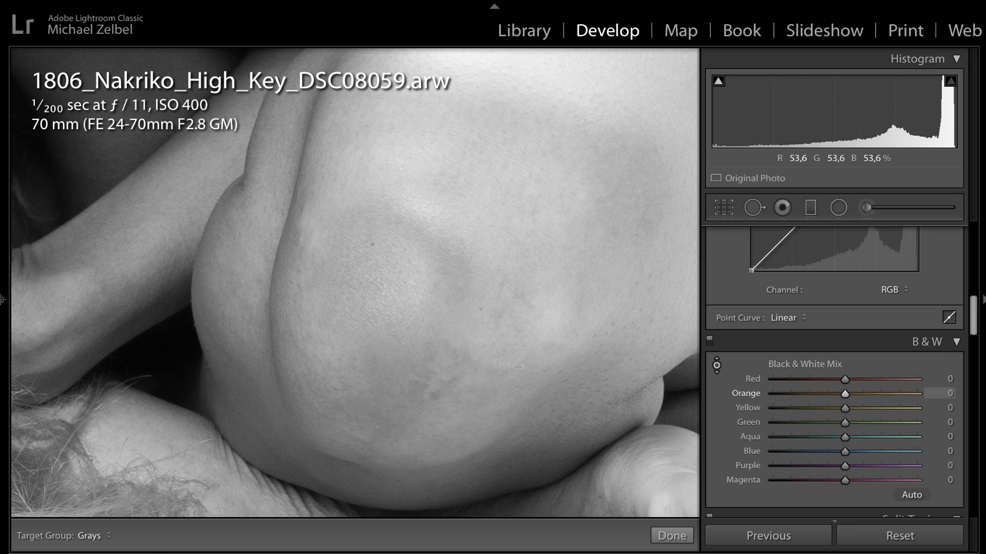
left_click_drag(359, 257, 359, 193)
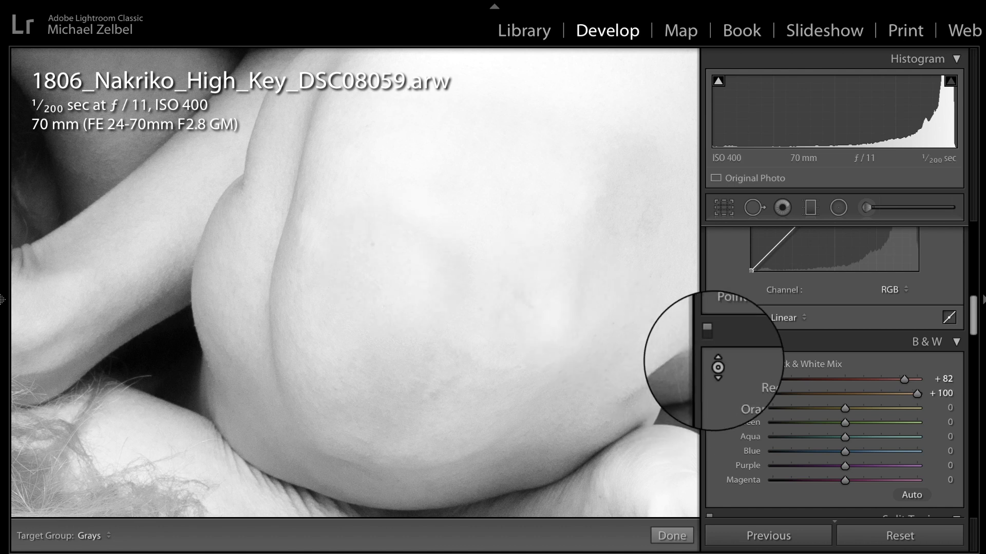
left_click(717, 365)
left_click(381, 265)
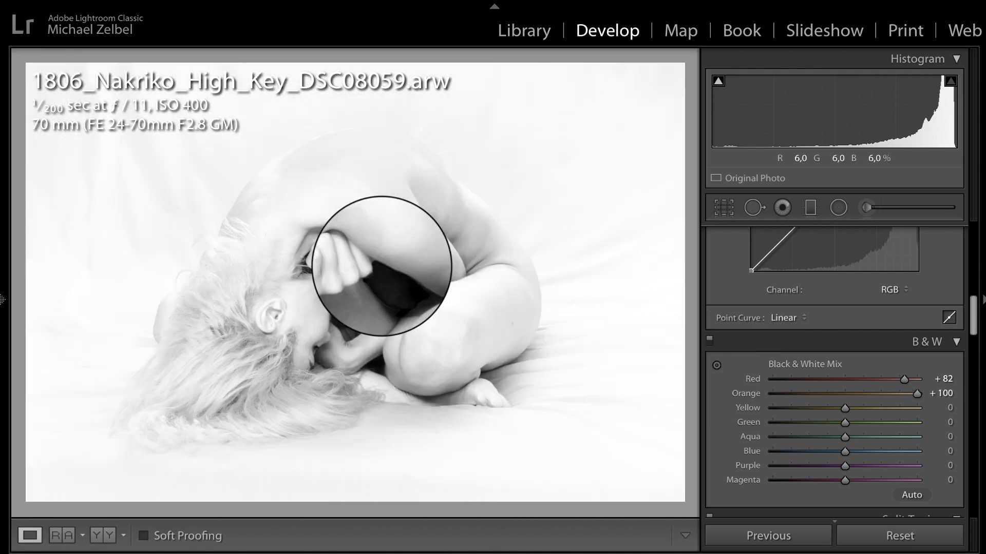